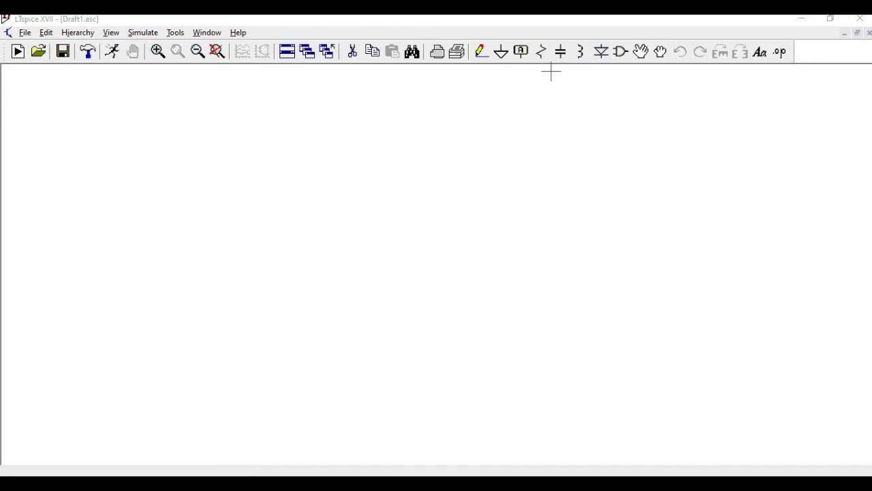
# Place voltage source V1 on the schematic from the component picker.
pyautogui.click(622, 53)
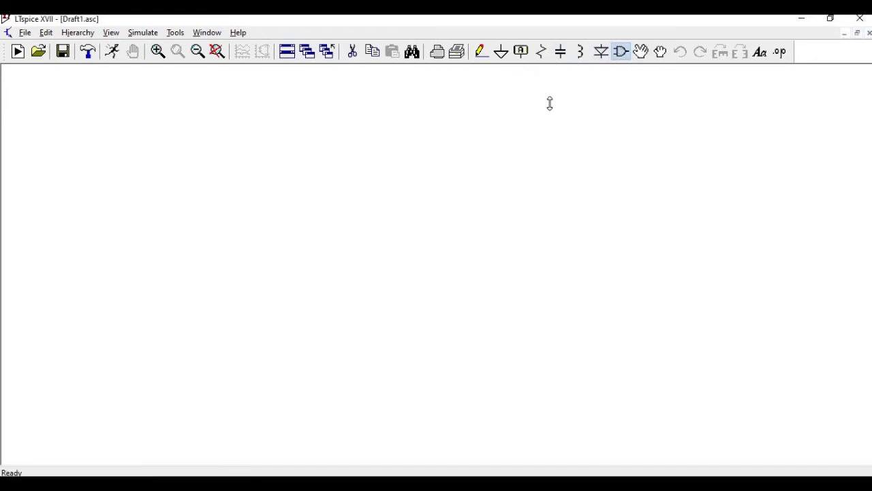
pyautogui.moveTo(413, 349); pyautogui.dragTo(516, 326)
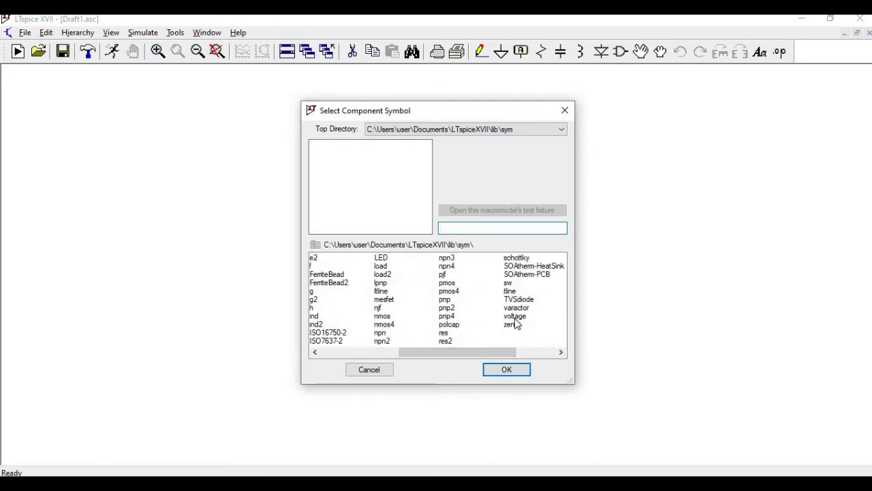
pyautogui.click(516, 318)
pyautogui.click(506, 370)
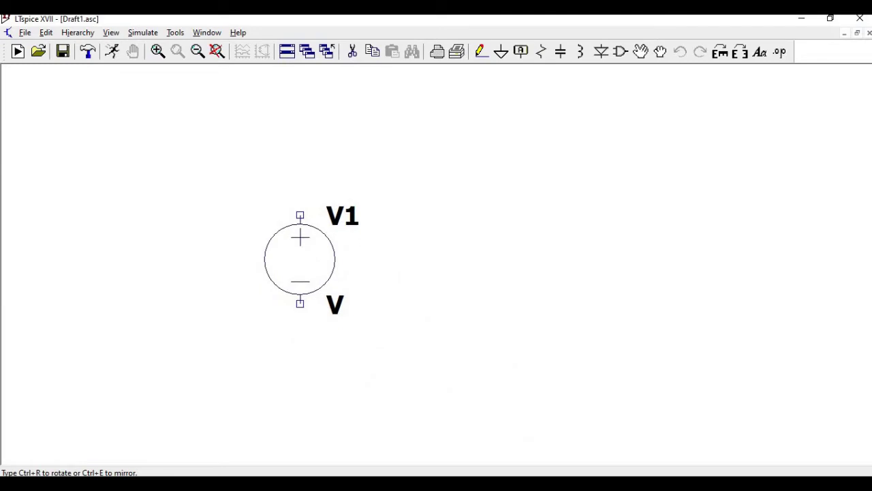
pyautogui.click(318, 259)
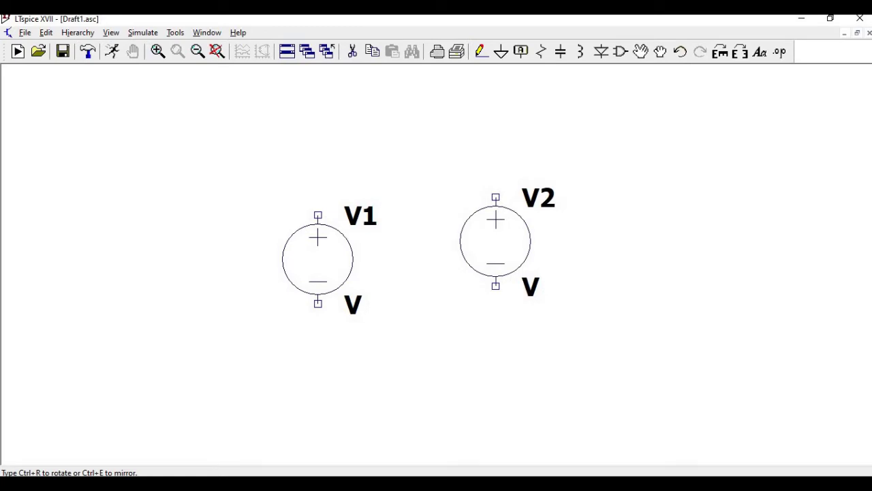
pyautogui.press('Escape')
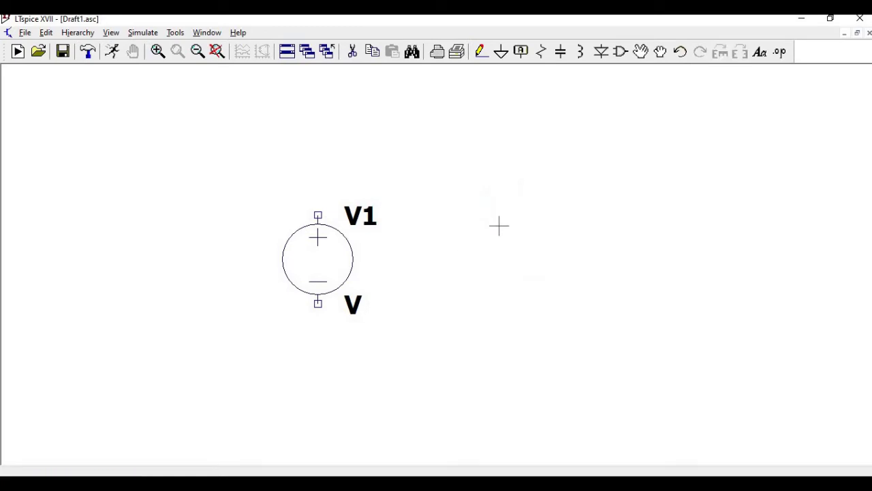
# Place a horizontal resistor R1 above-right of V1 and a vertical resistor R2 right of it.
pyautogui.click(543, 57)
pyautogui.hotkey('ctrl', 'r')
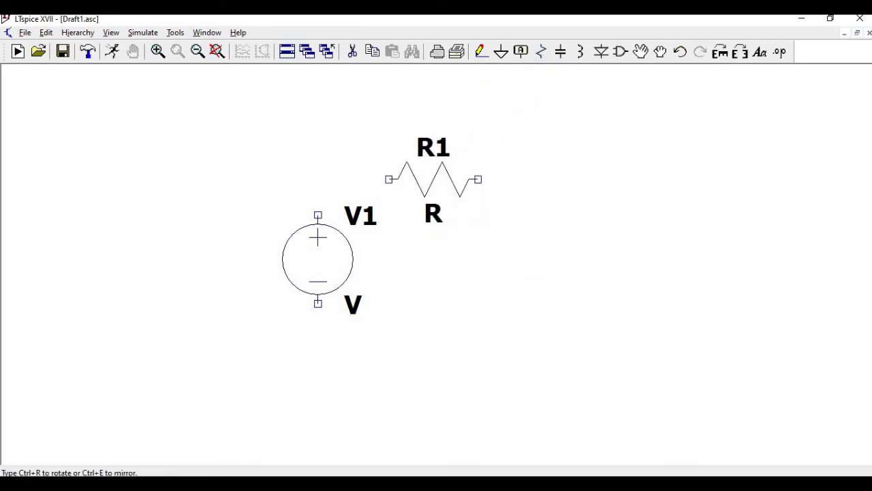
pyautogui.click(452, 180)
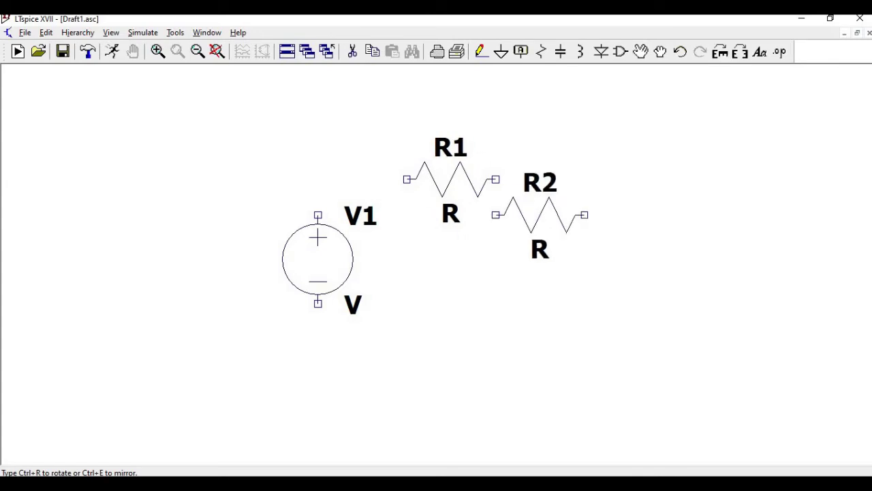
pyautogui.hotkey('ctrl', 'r')
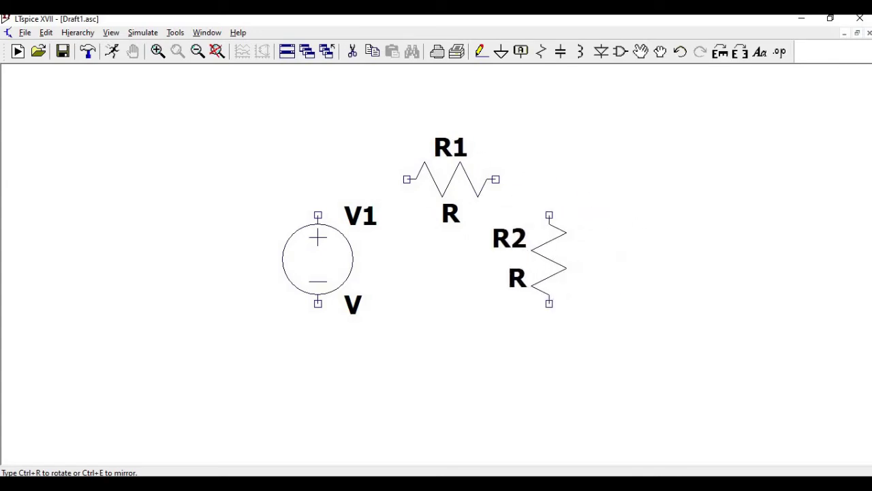
pyautogui.click(549, 259)
pyautogui.press('Escape')
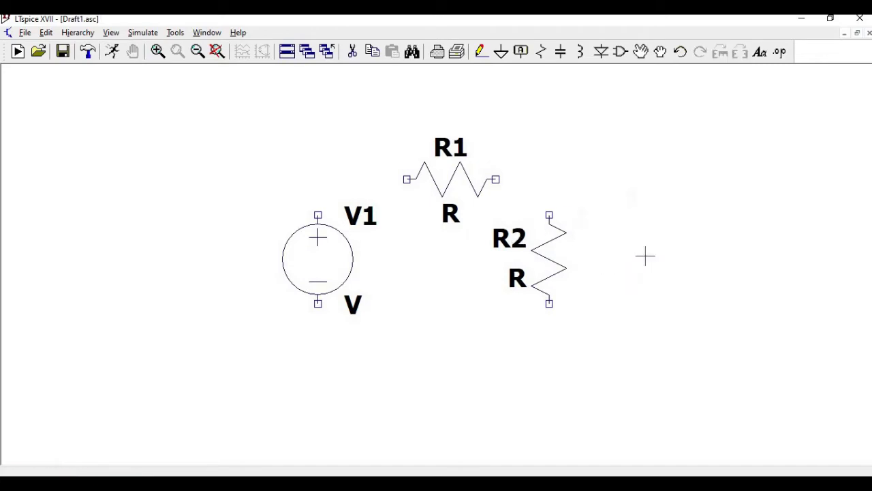
# Place ground symbols below V1 and below R2.
pyautogui.click(501, 52)
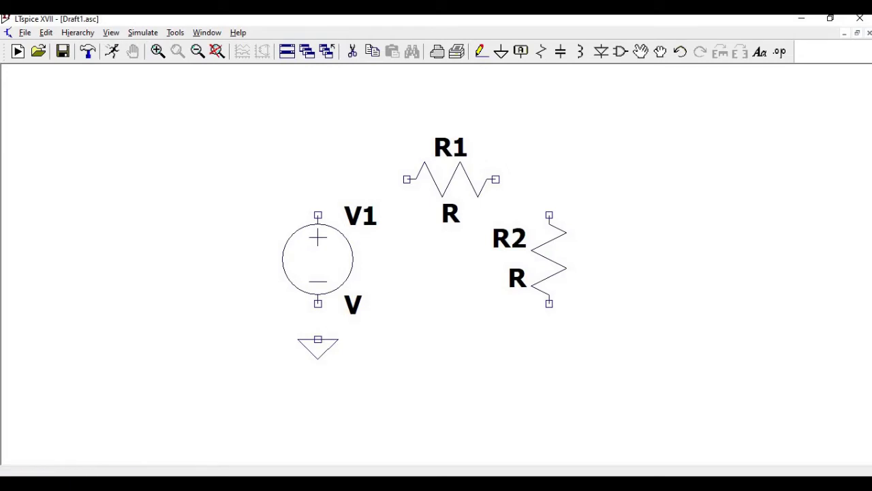
pyautogui.click(318, 339)
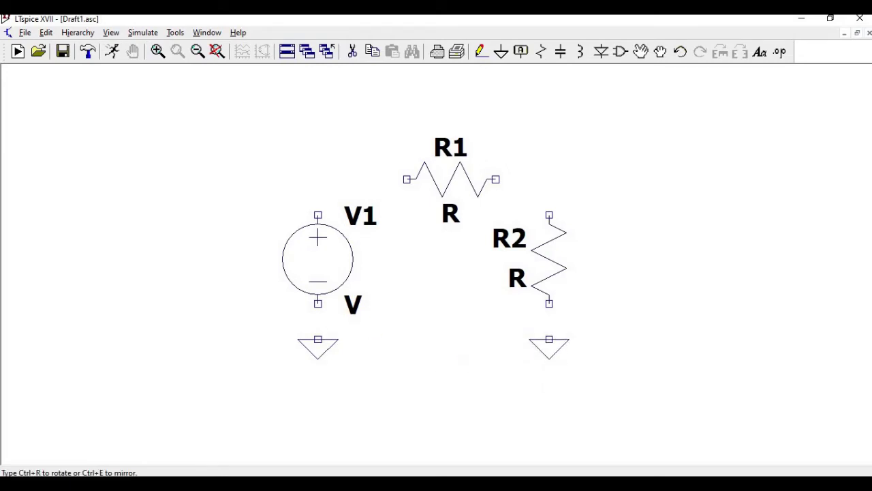
pyautogui.click(549, 338)
pyautogui.press('Escape')
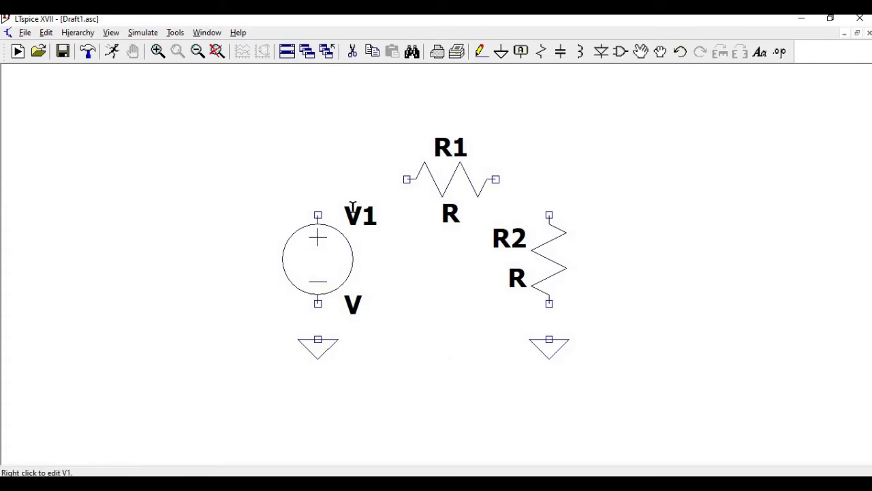
# Wire V1's top to R1, V1 to its ground, R1 to R2's top, and R2 to its ground.
pyautogui.click(482, 57)
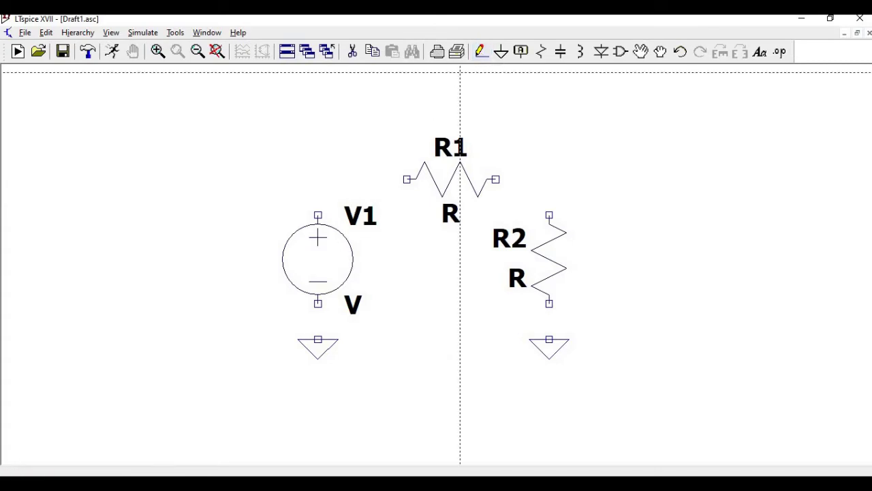
pyautogui.click(407, 179)
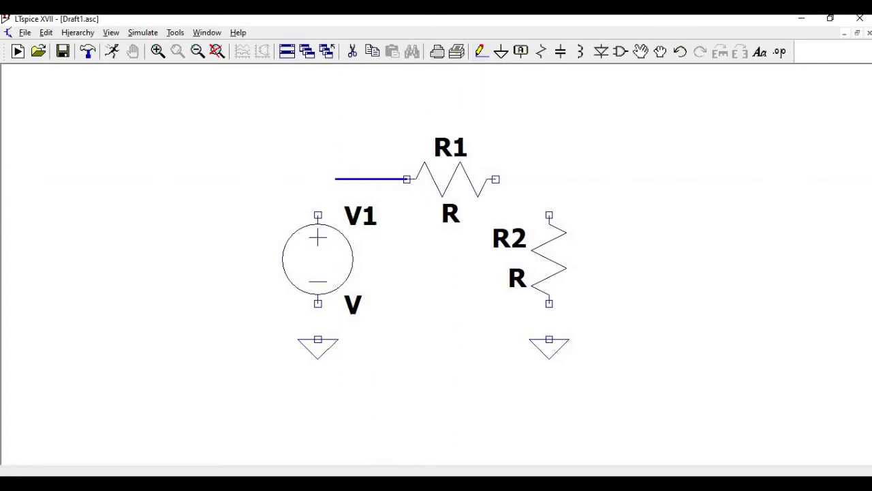
pyautogui.click(317, 215)
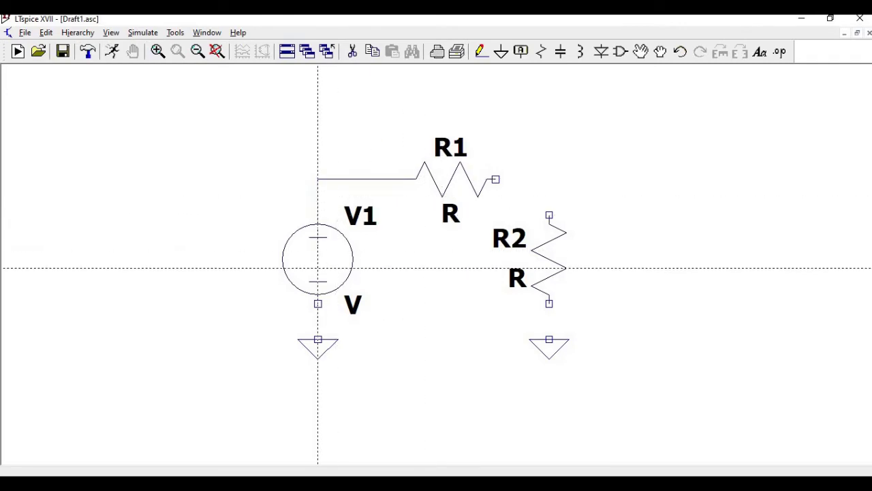
pyautogui.click(317, 304)
pyautogui.click(317, 338)
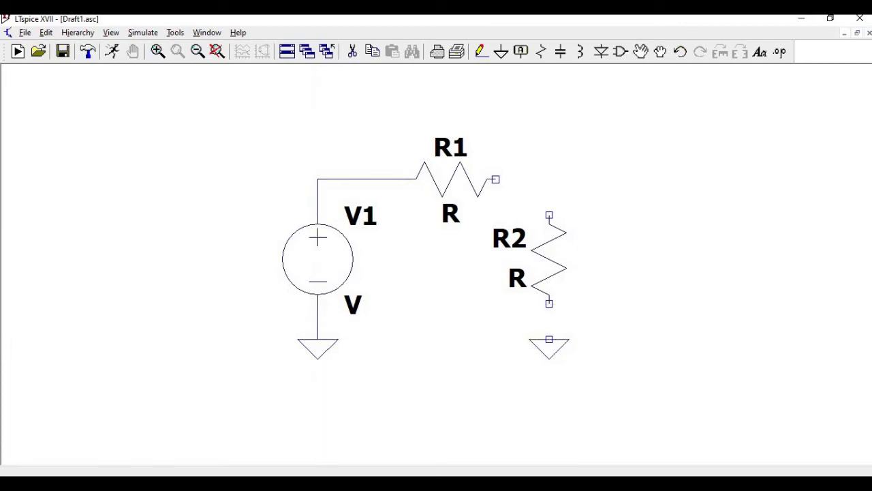
pyautogui.click(495, 179)
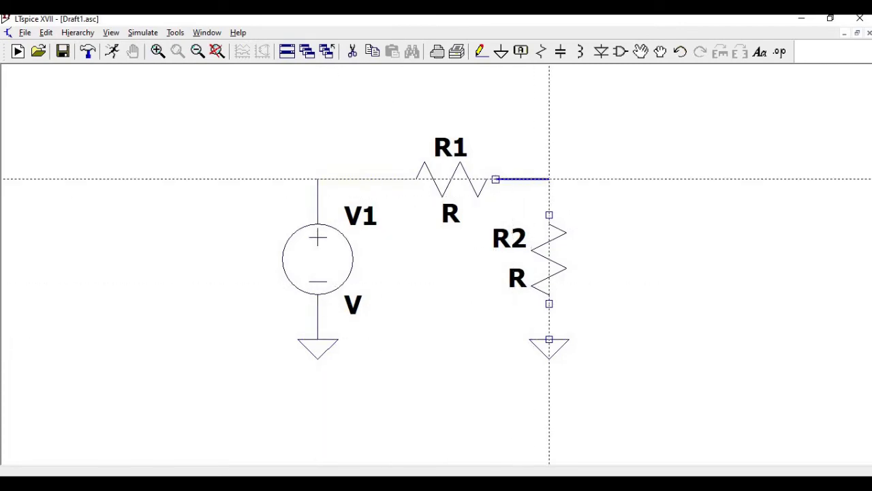
pyautogui.click(549, 178)
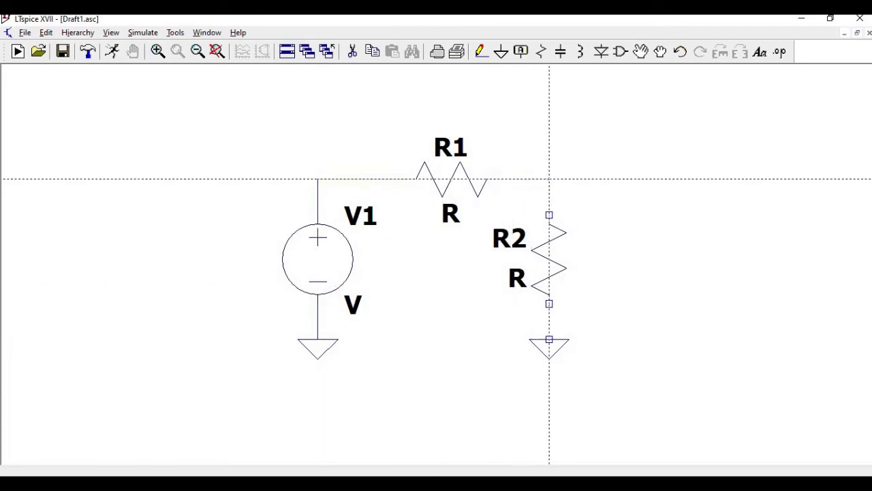
pyautogui.click(549, 215)
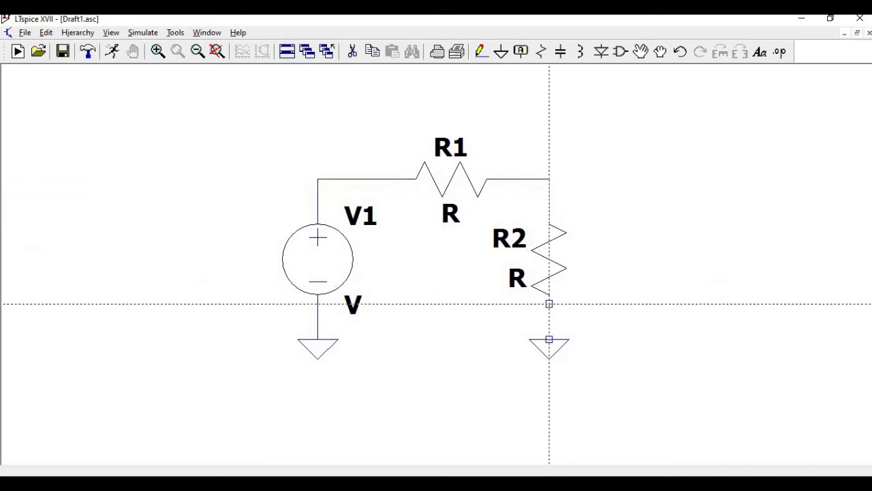
pyautogui.click(549, 304)
pyautogui.click(549, 340)
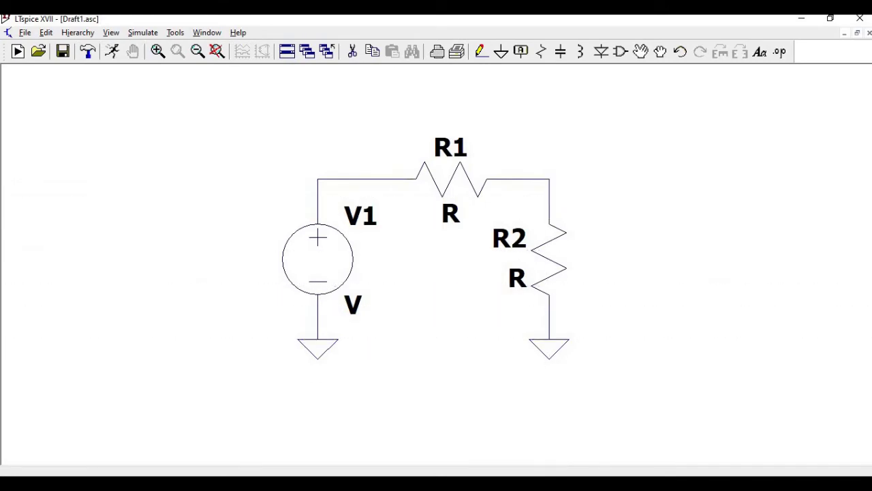
# Give resistor R1 a value of 1k and resistor R2 a value of 2k.
pyautogui.press('Escape')
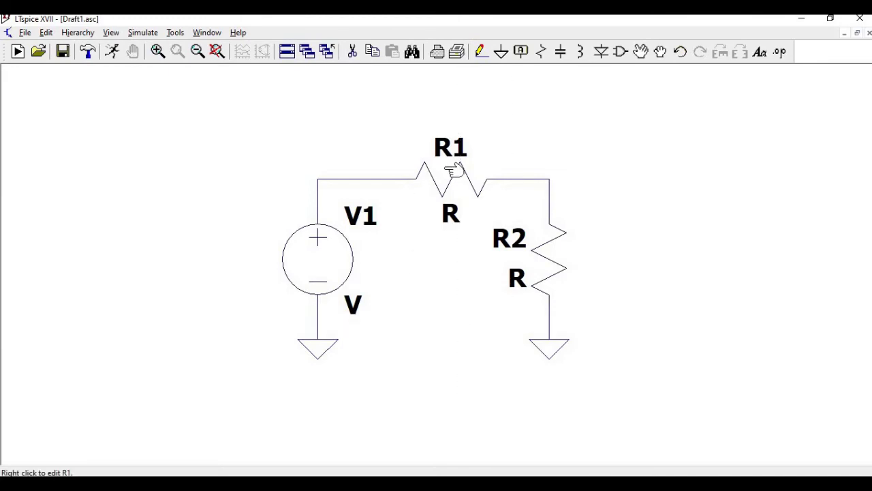
pyautogui.rightClick(446, 172)
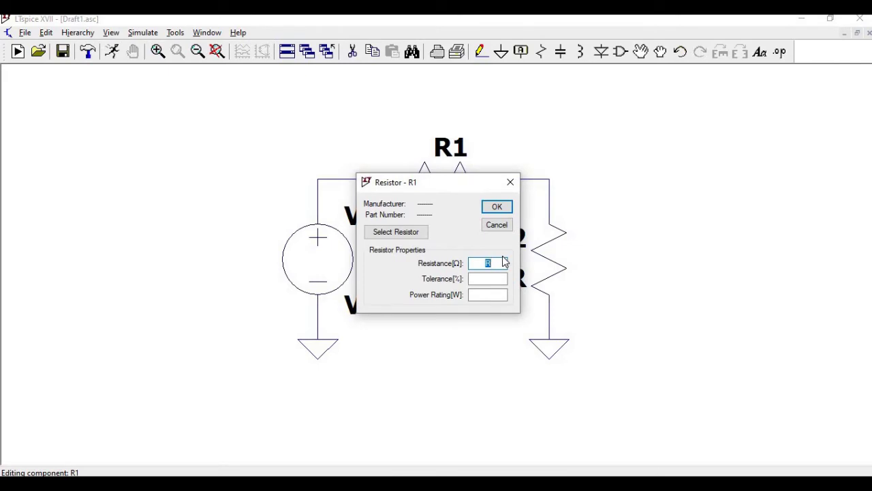
pyautogui.write('1k')
pyautogui.click(500, 208)
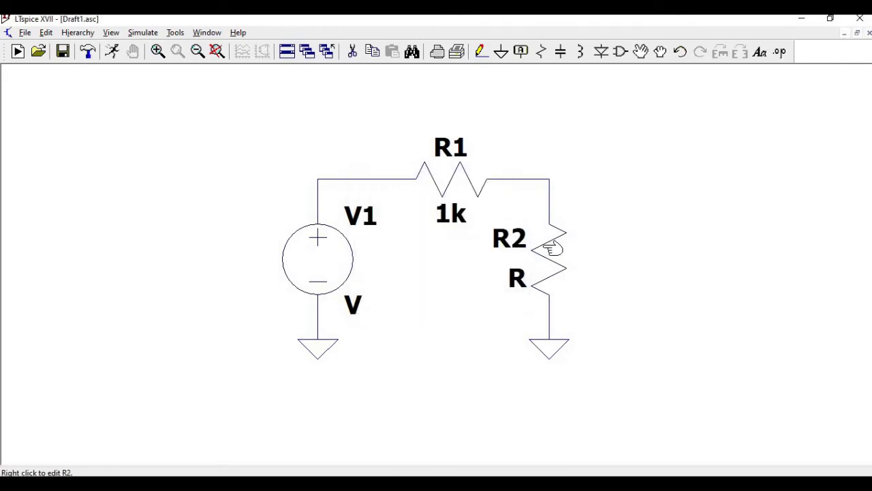
pyautogui.rightClick(545, 248)
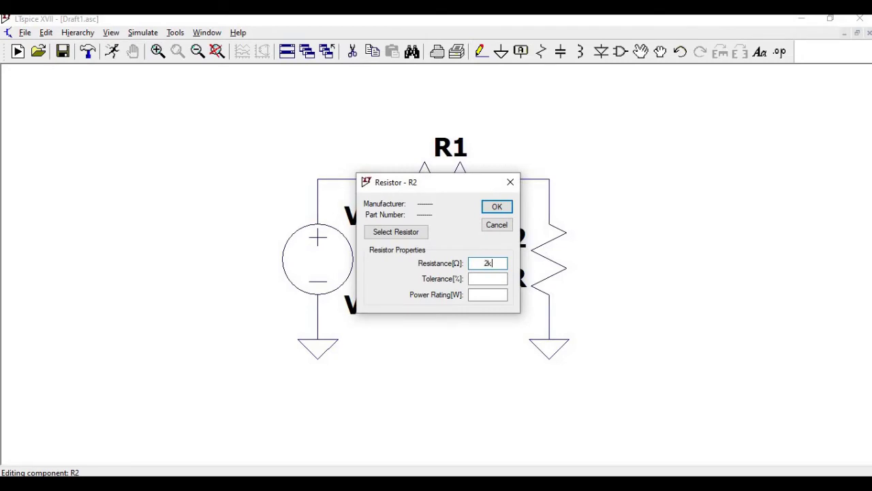
pyautogui.click(497, 206)
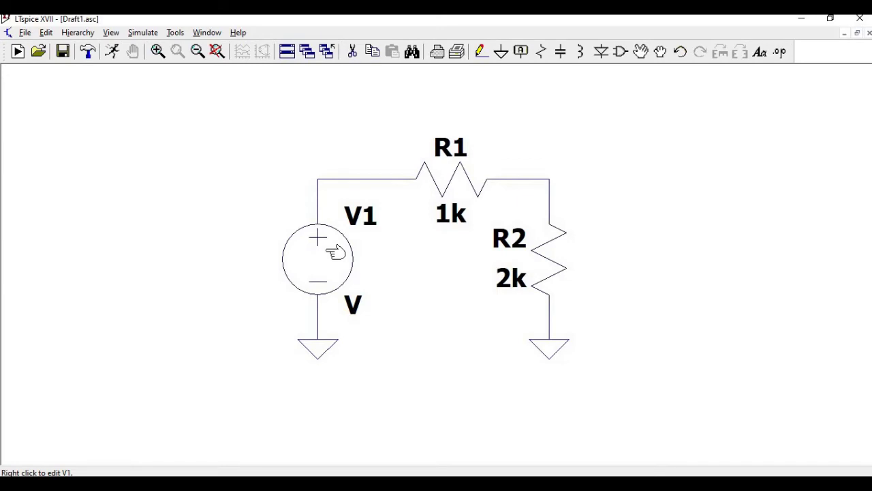
# Rename the voltage source to Vin.
pyautogui.rightClick(355, 220)
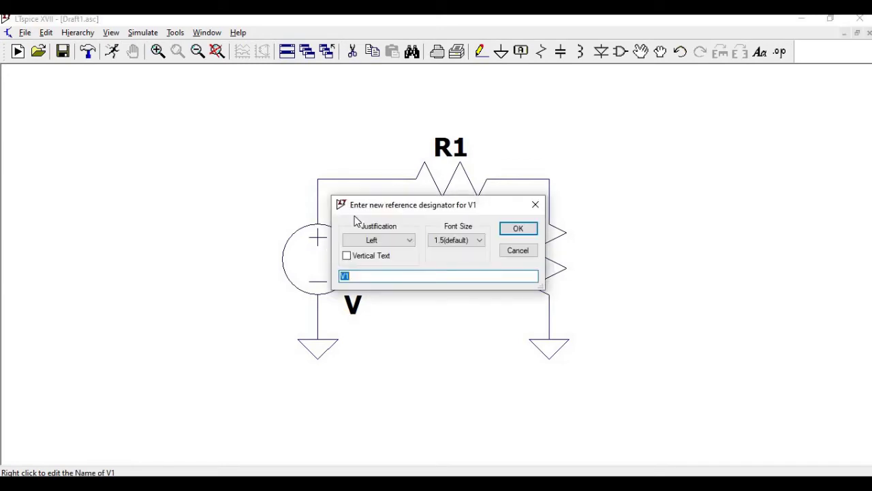
pyautogui.write('Vin')
pyautogui.click(518, 229)
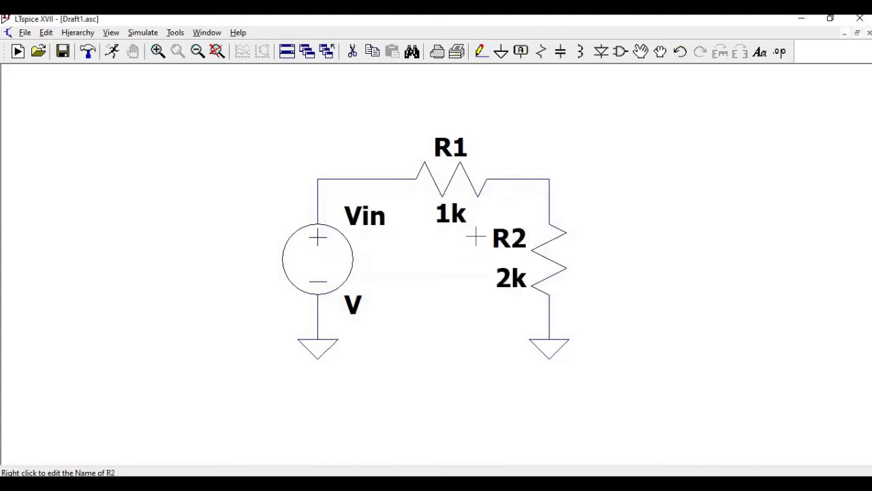
# Set Vin to a SINE source with DC offset 0, amplitude 1 and frequency 1MEG.
pyautogui.rightClick(327, 249)
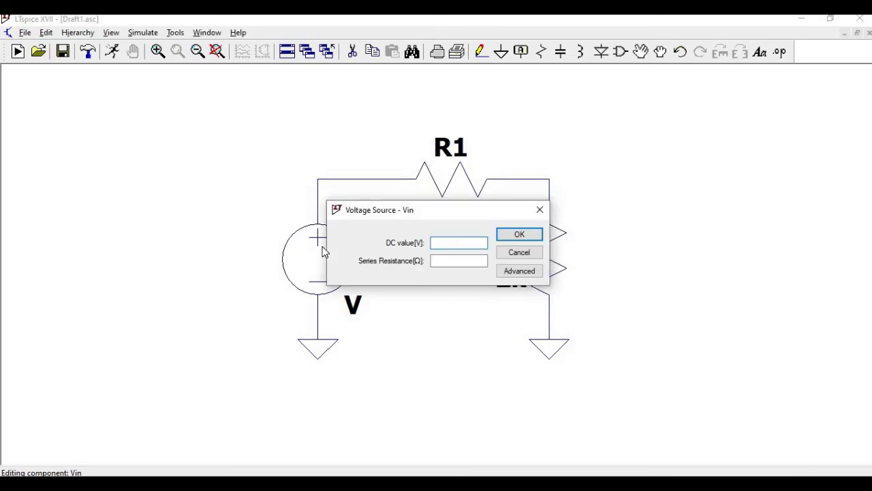
pyautogui.click(520, 271)
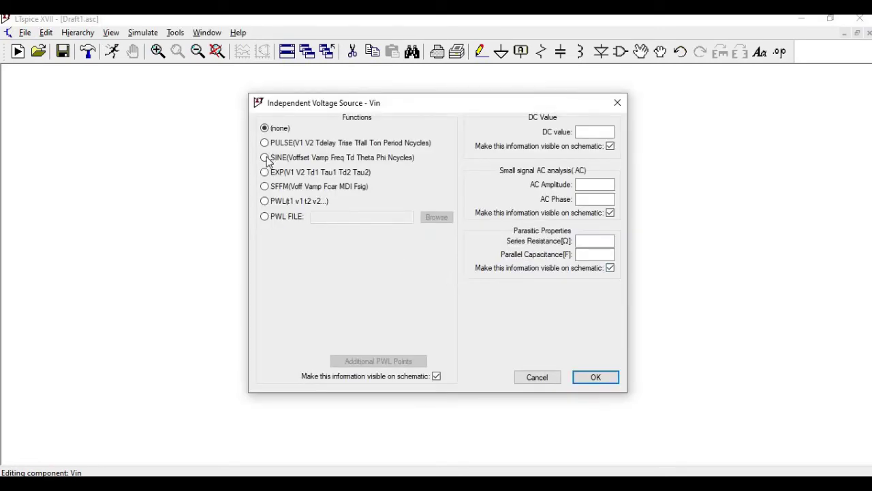
pyautogui.click(266, 158)
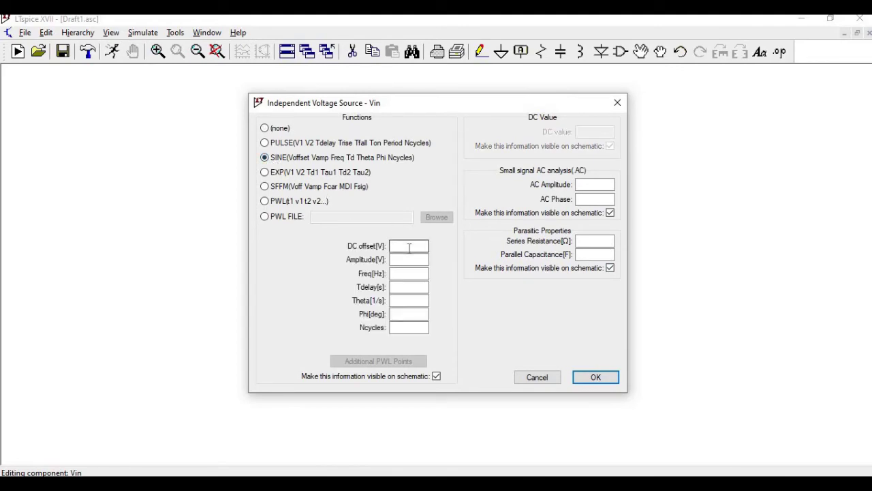
pyautogui.click(407, 246)
pyautogui.click(409, 259)
pyautogui.write('1')
pyautogui.click(409, 273)
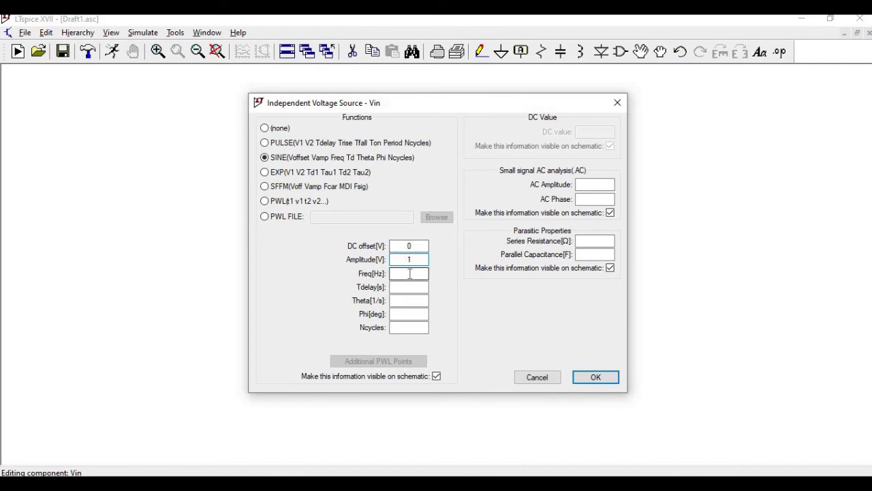
pyautogui.write('1MEG')
pyautogui.click(596, 378)
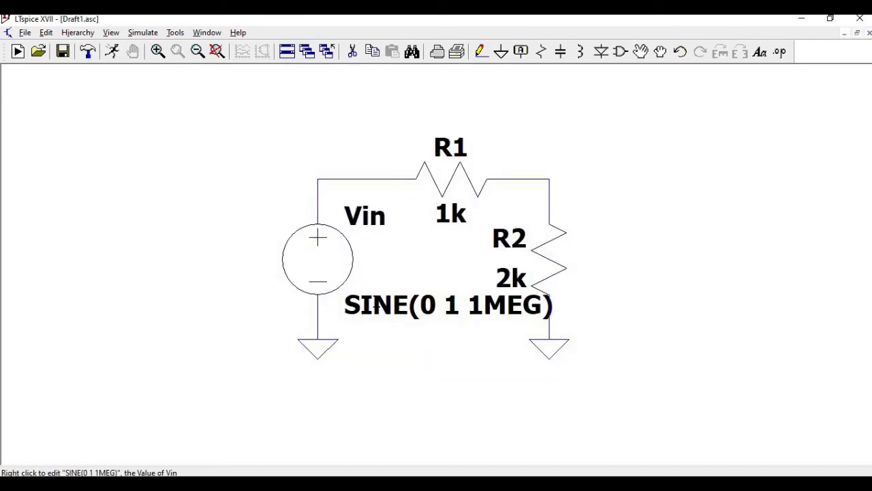
# Move the SINE(0 1 1MEG) value label to the left of the Vin source, clear of the resistors.
pyautogui.click(641, 53)
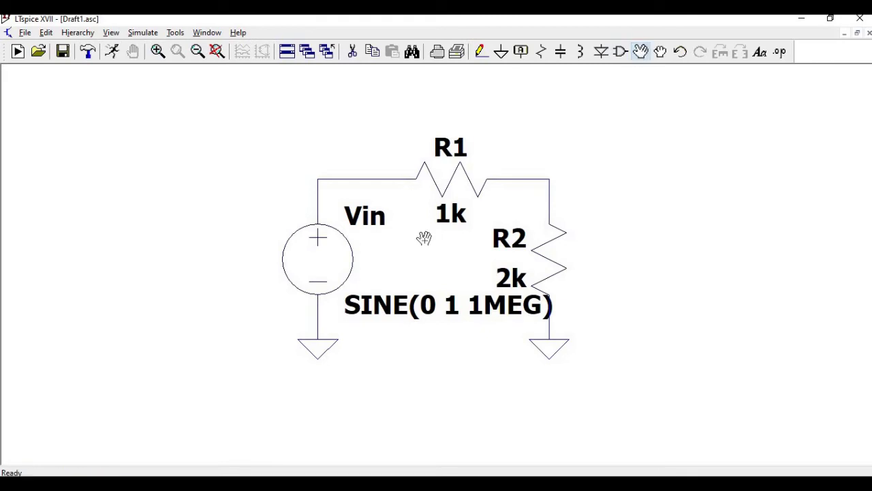
pyautogui.click(389, 301)
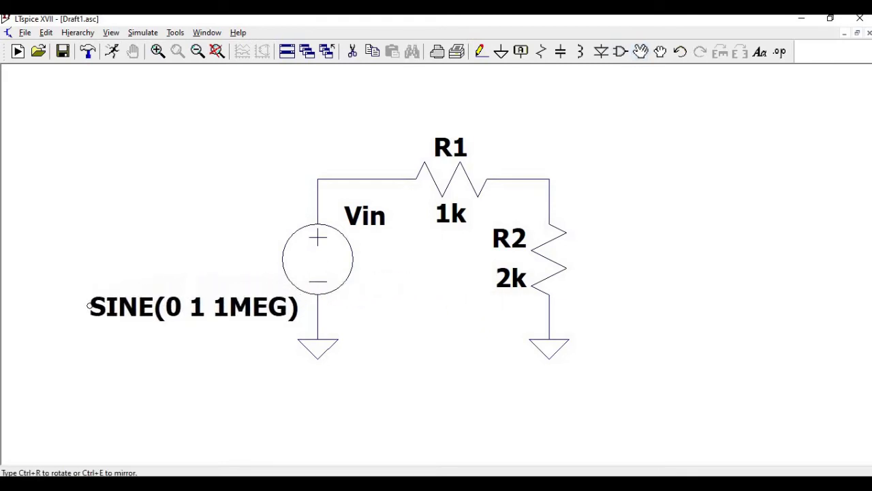
pyautogui.click(89, 310)
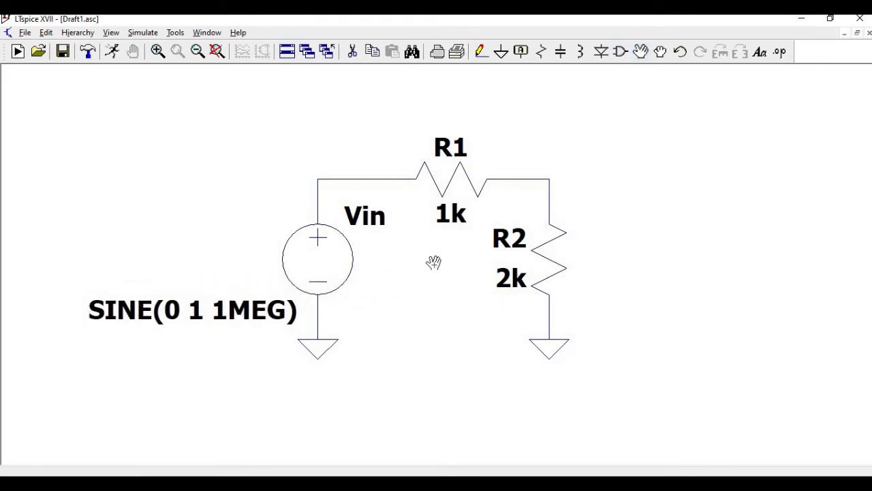
pyautogui.press('Escape')
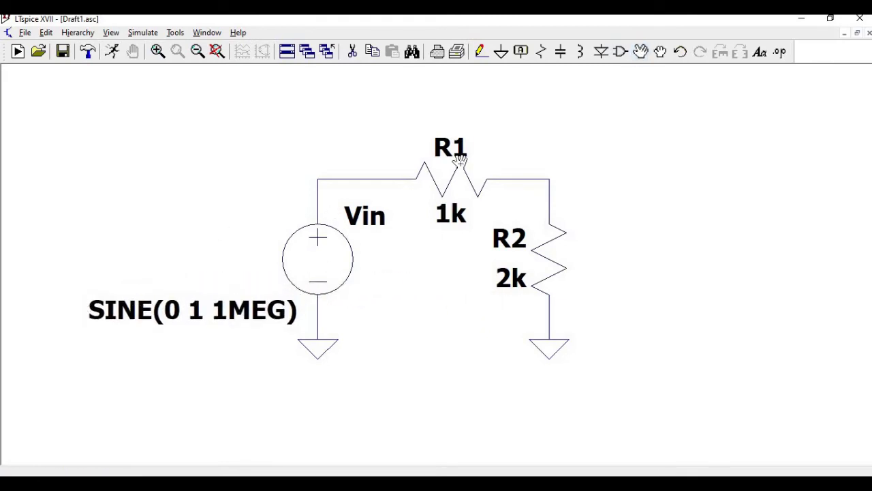
# Label the wire between the source and R1 as net Vin.
pyautogui.click(522, 53)
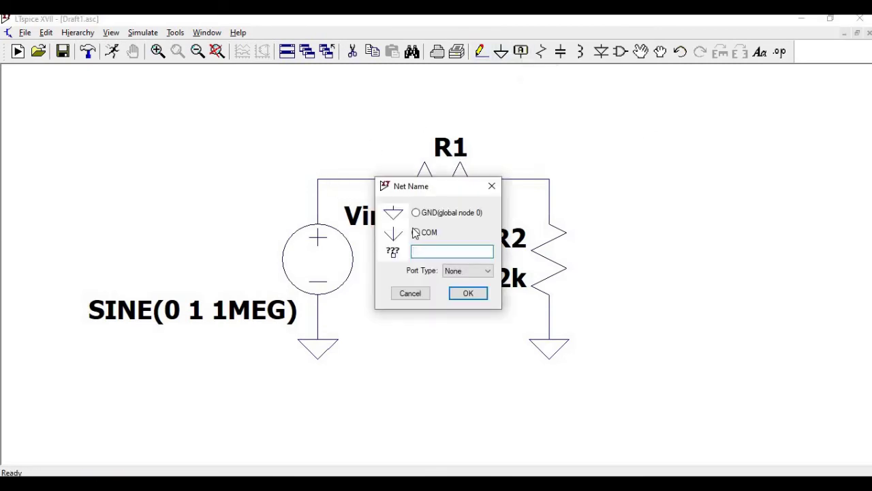
pyautogui.write('Vin')
pyautogui.click(461, 294)
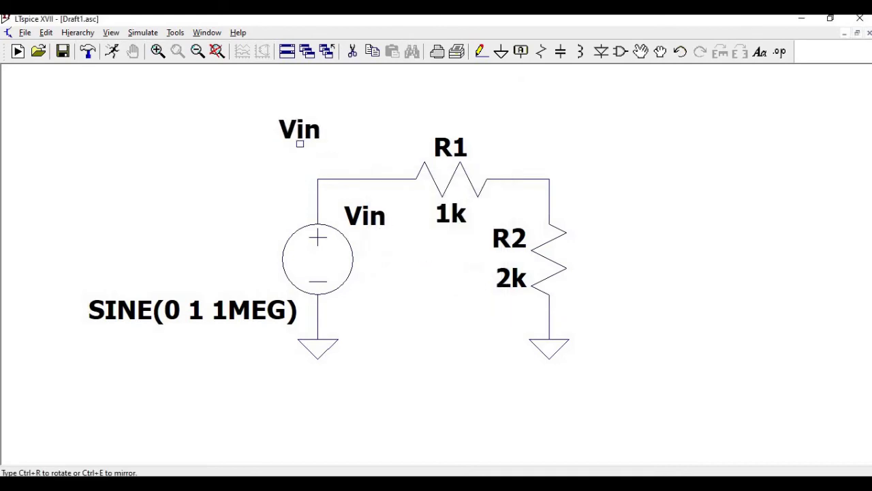
pyautogui.click(335, 179)
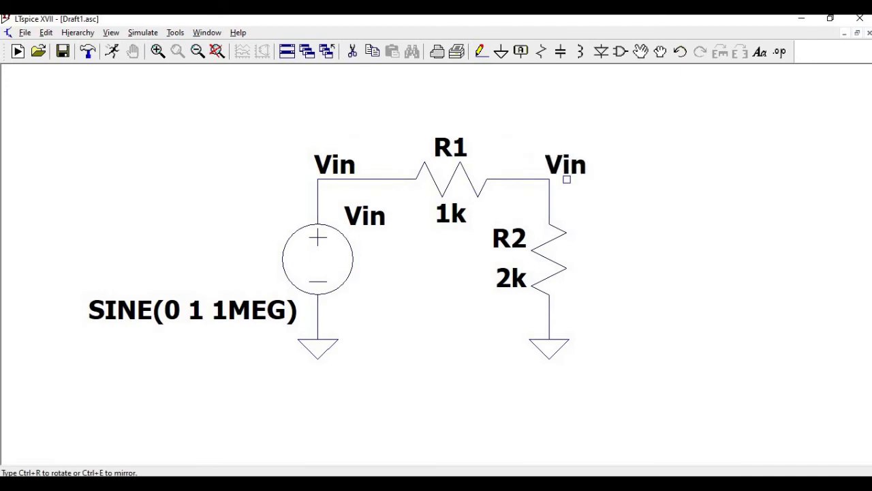
pyautogui.press('Escape')
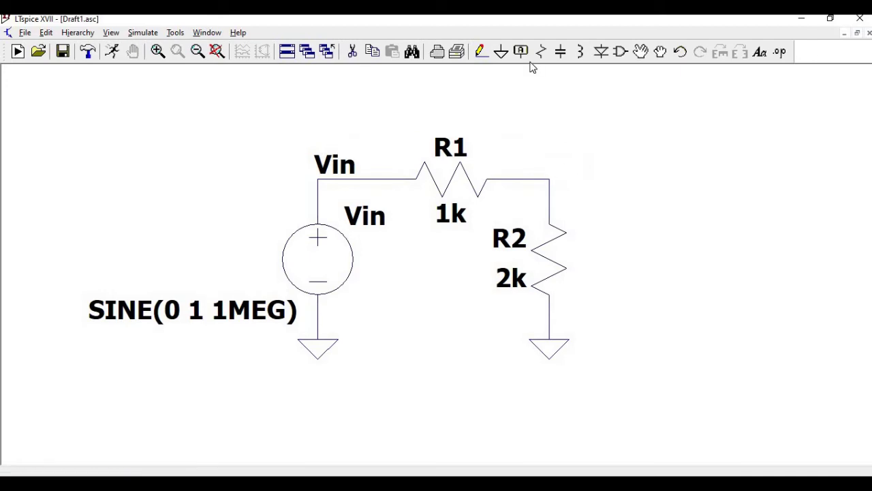
# Draw an output wire extending right from the R1–R2 junction.
pyautogui.click(483, 54)
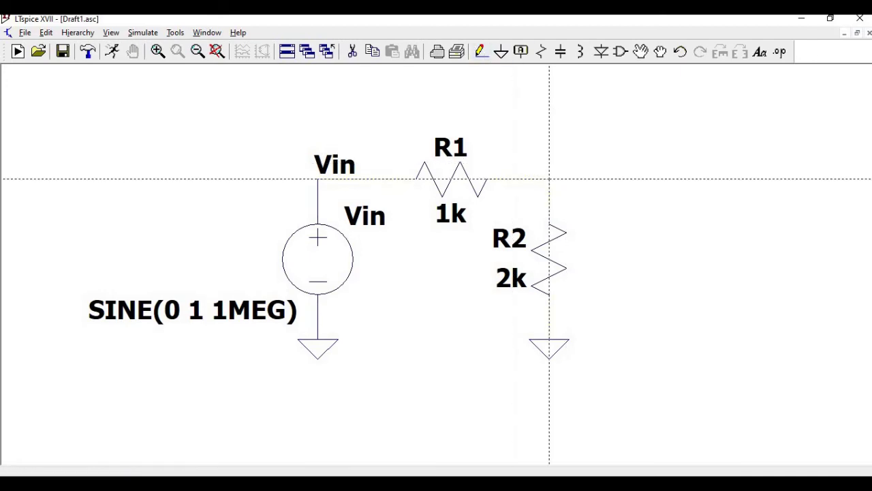
pyautogui.click(549, 179)
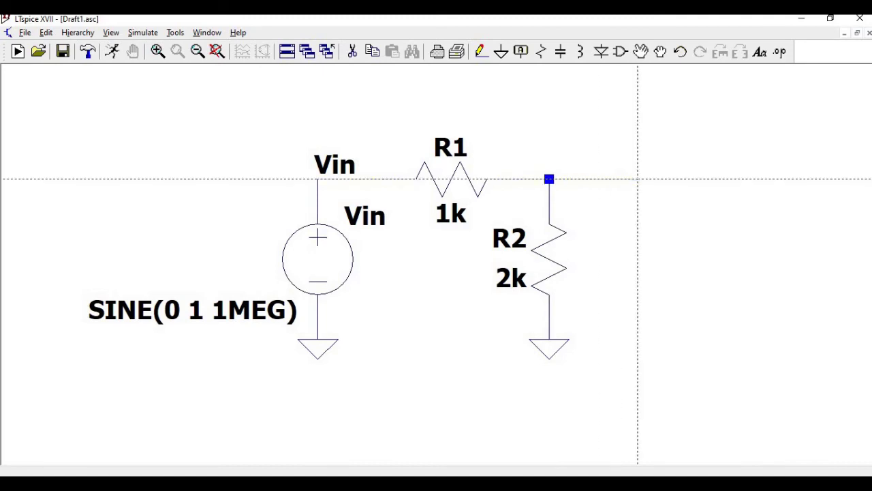
pyautogui.rightClick(611, 143)
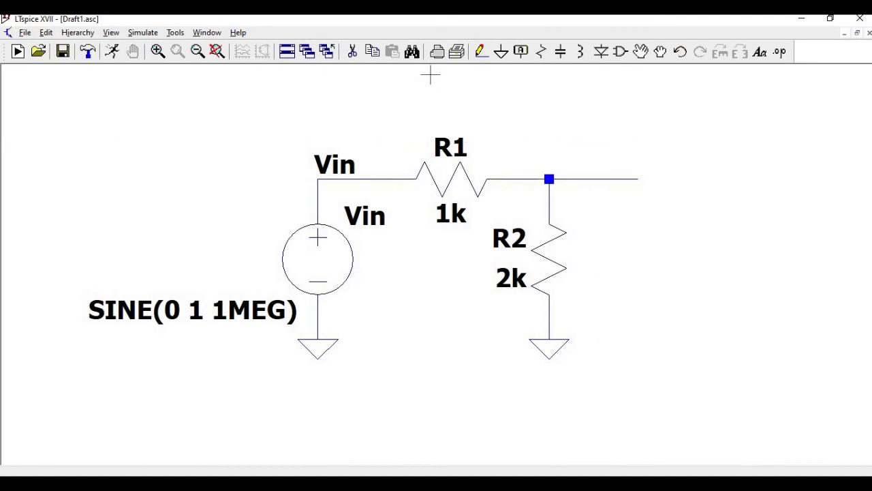
pyautogui.click(521, 54)
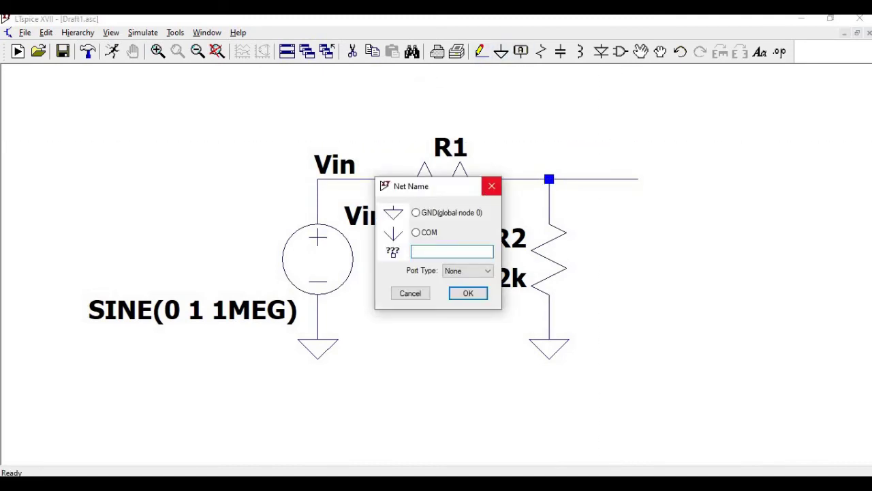
# Name the output net Vout and place its label on the wire right of the R1–R2 junction.
pyautogui.write('Vout')
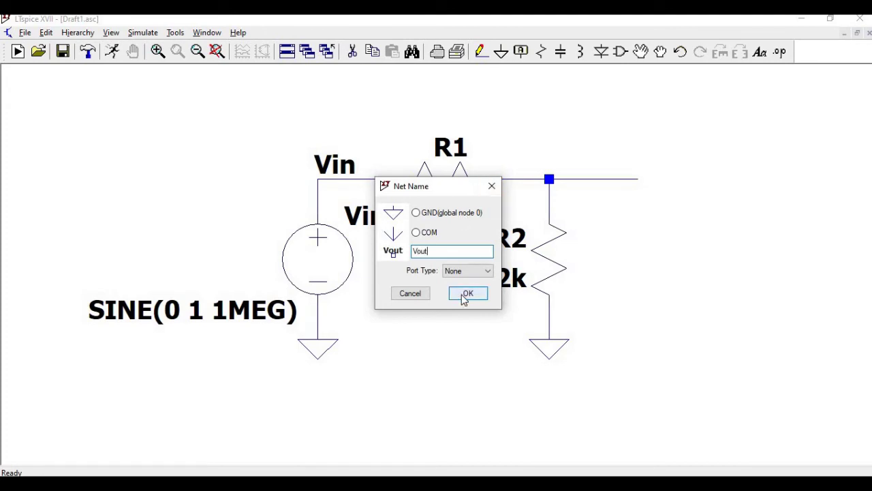
pyautogui.press('Return')
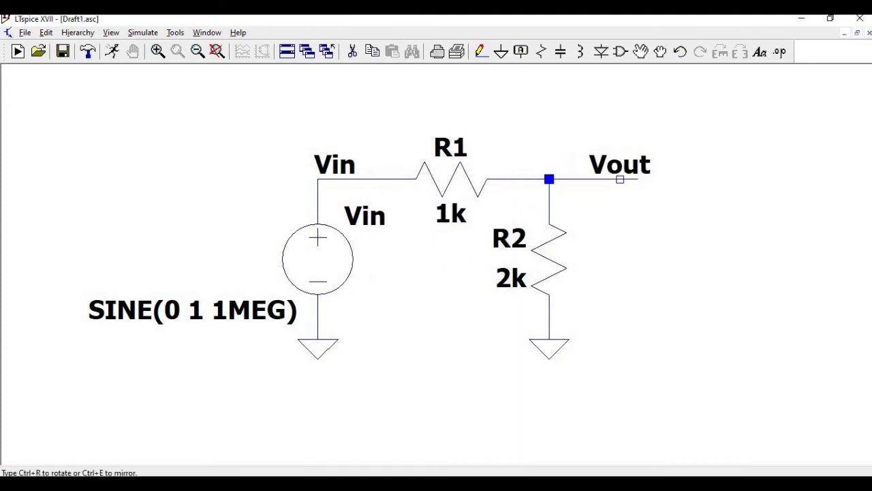
pyautogui.click(621, 179)
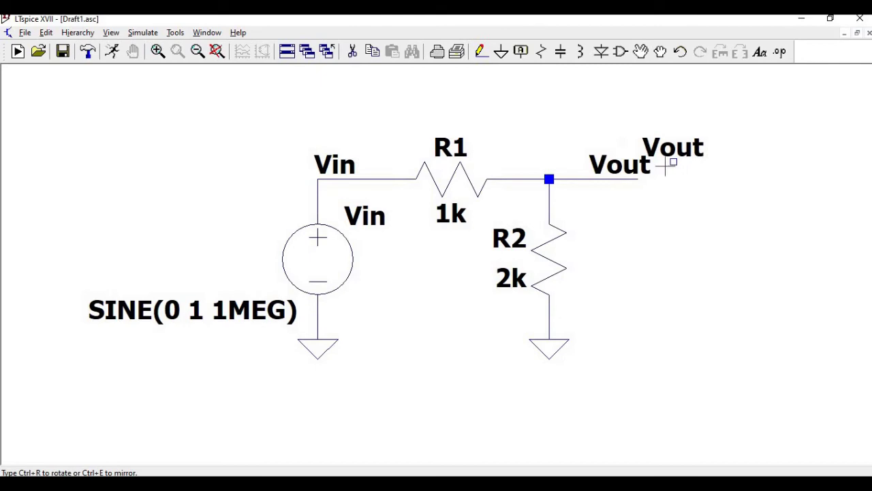
pyautogui.press('Escape')
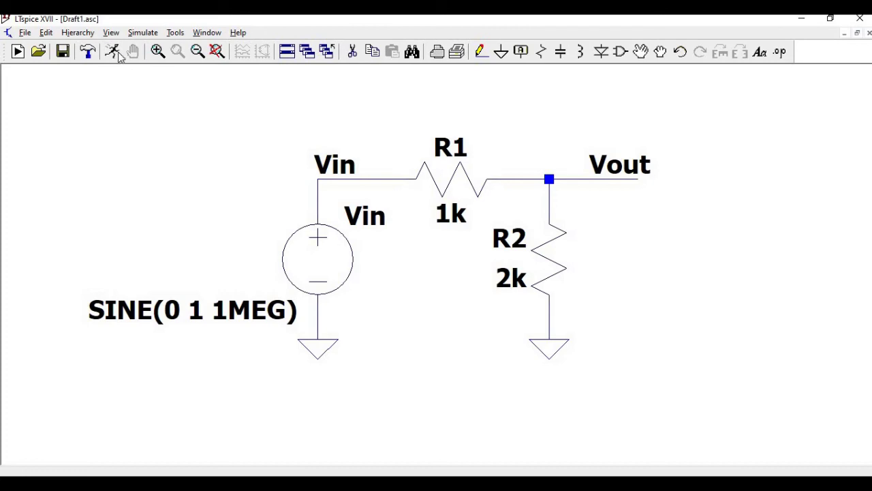
# Add a transient analysis with stop time 3u and place the .tran 3u directive below the circuit.
pyautogui.click(46, 32)
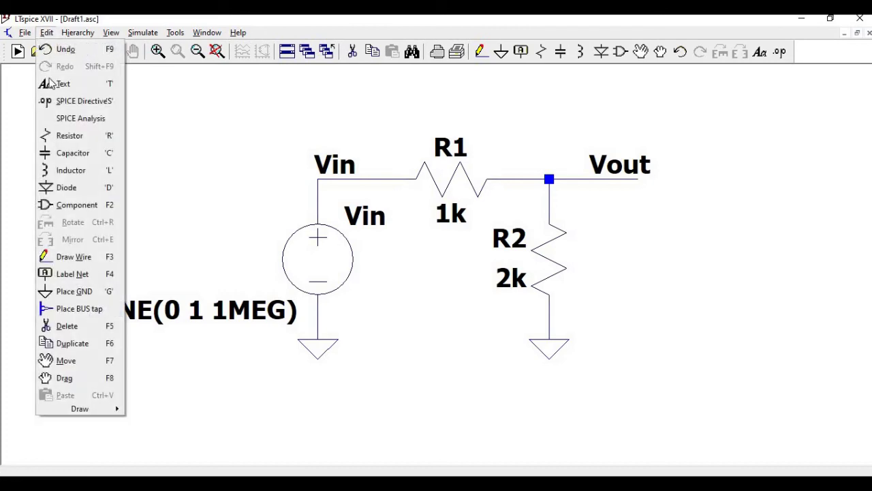
pyautogui.click(71, 121)
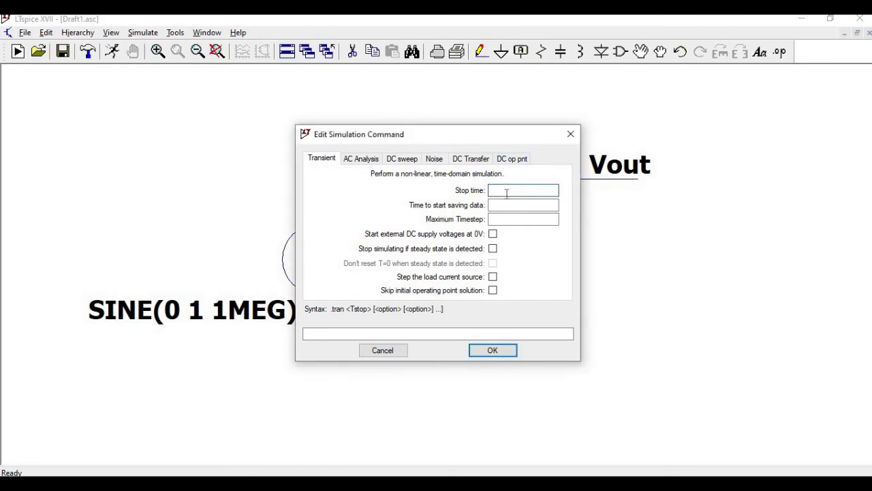
pyautogui.write('3u')
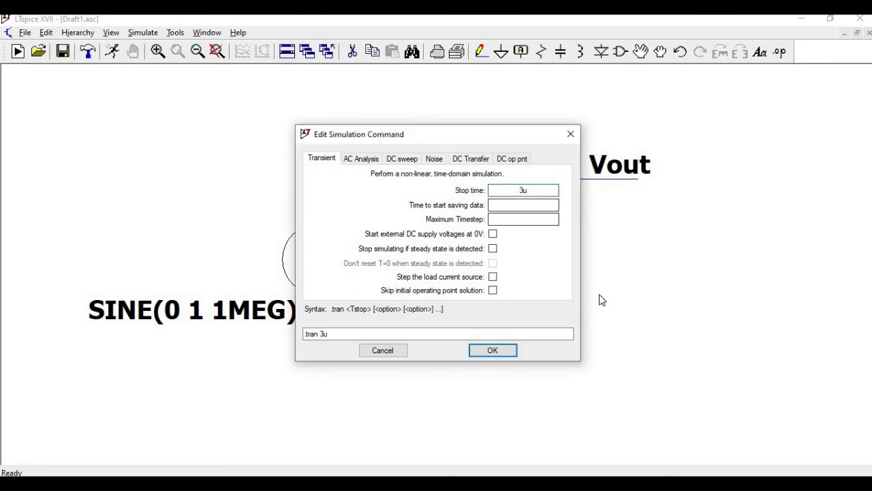
pyautogui.click(508, 350)
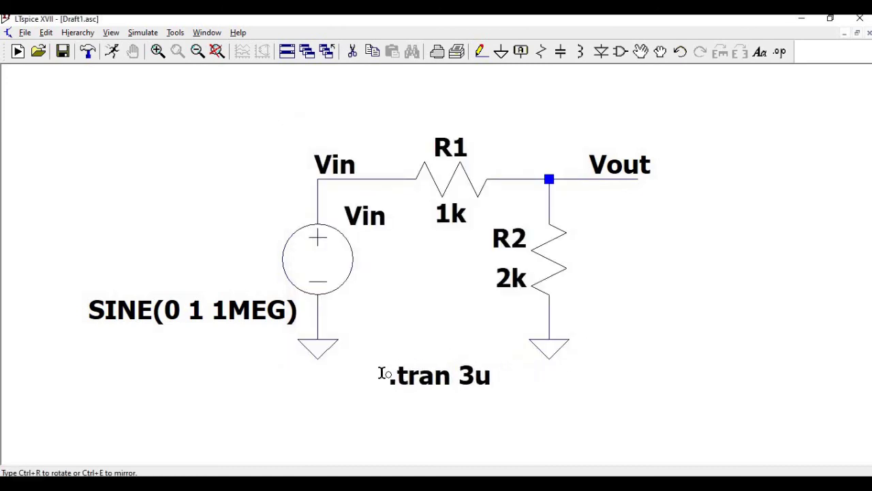
pyautogui.click(373, 372)
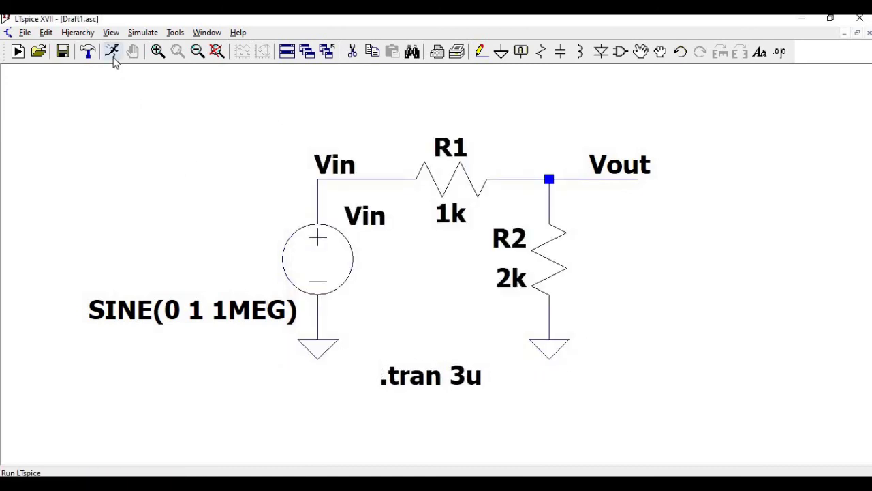
# Run the simulation and probe the Vin and Vout wires to plot V(vin) and V(vout).
pyautogui.click(113, 60)
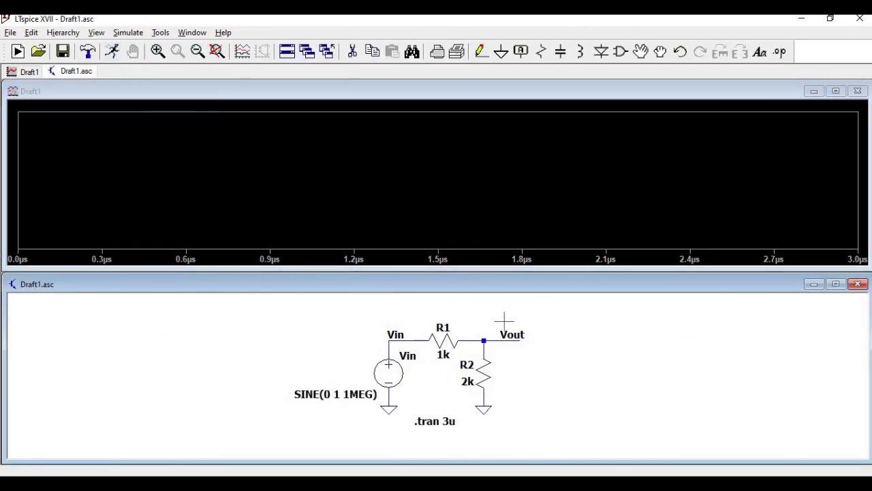
pyautogui.click(413, 333)
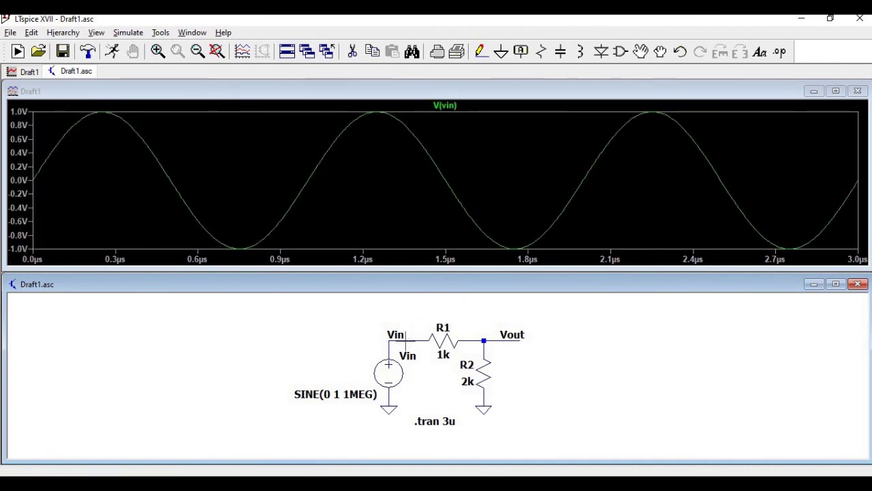
pyautogui.click(523, 336)
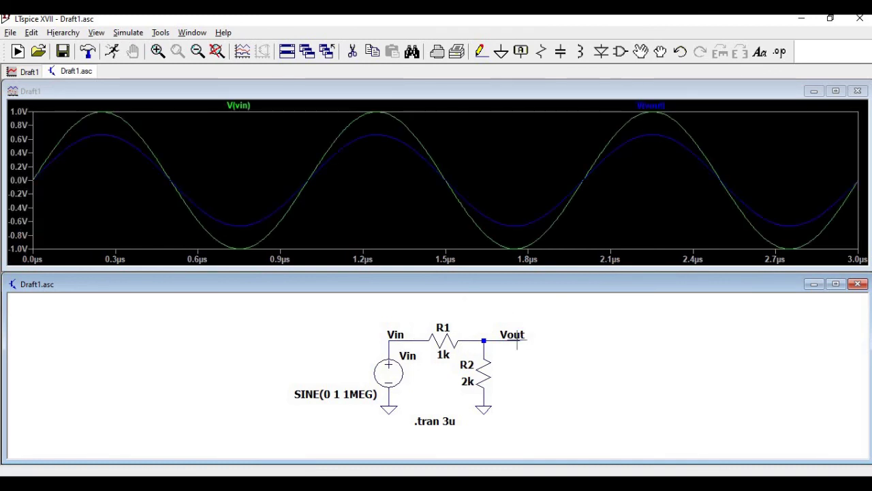